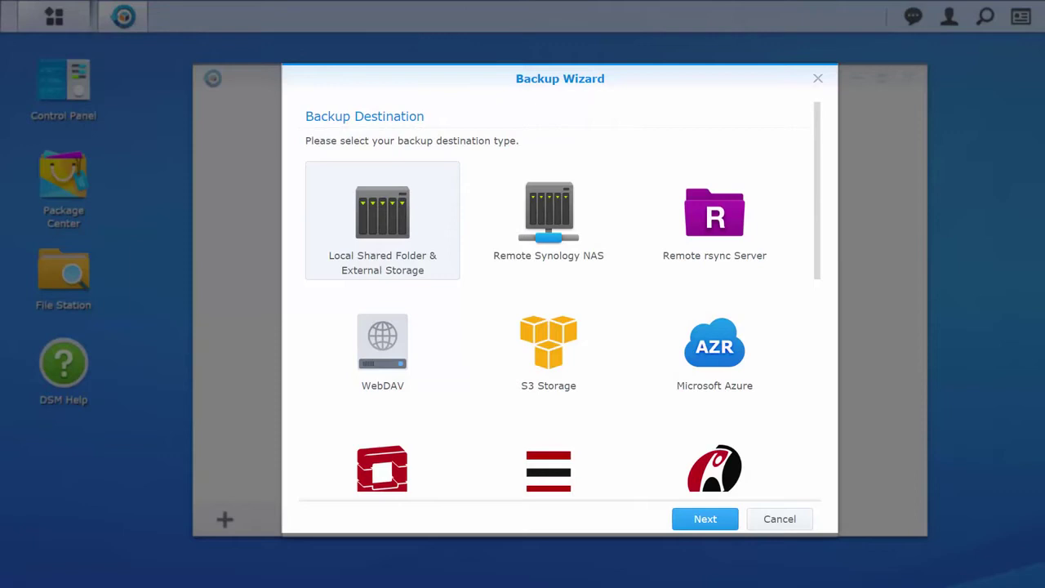
left_click(548, 219)
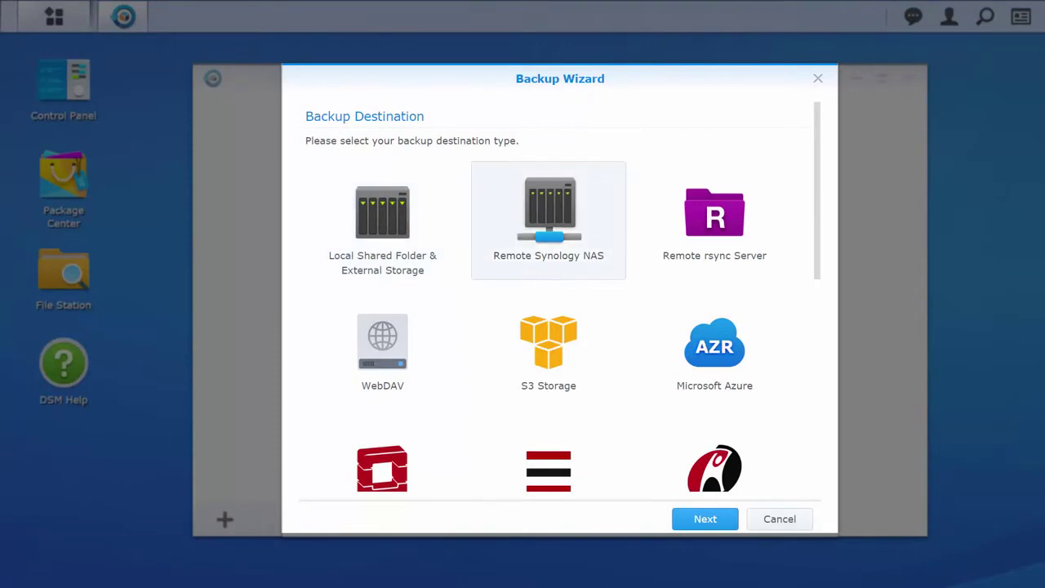
left_click(714, 219)
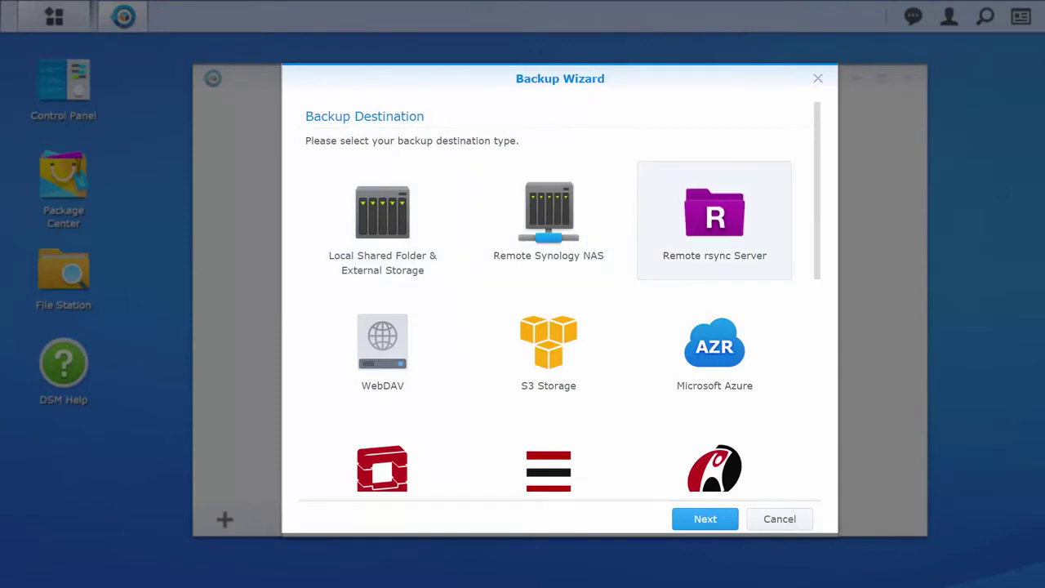
left_click(715, 351)
scroll(563, 297, "down", 4)
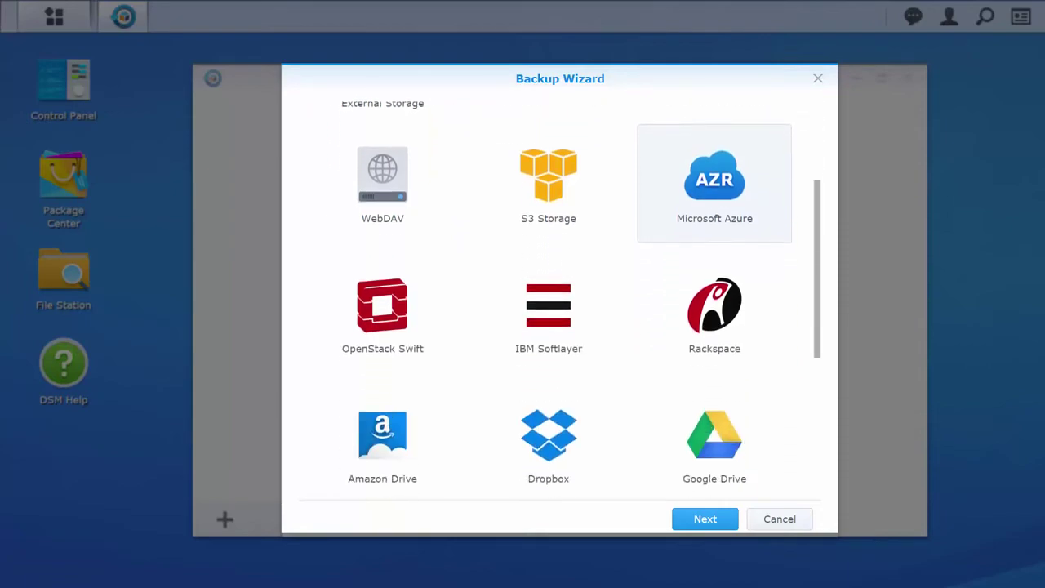
scroll(563, 298, "down", 3)
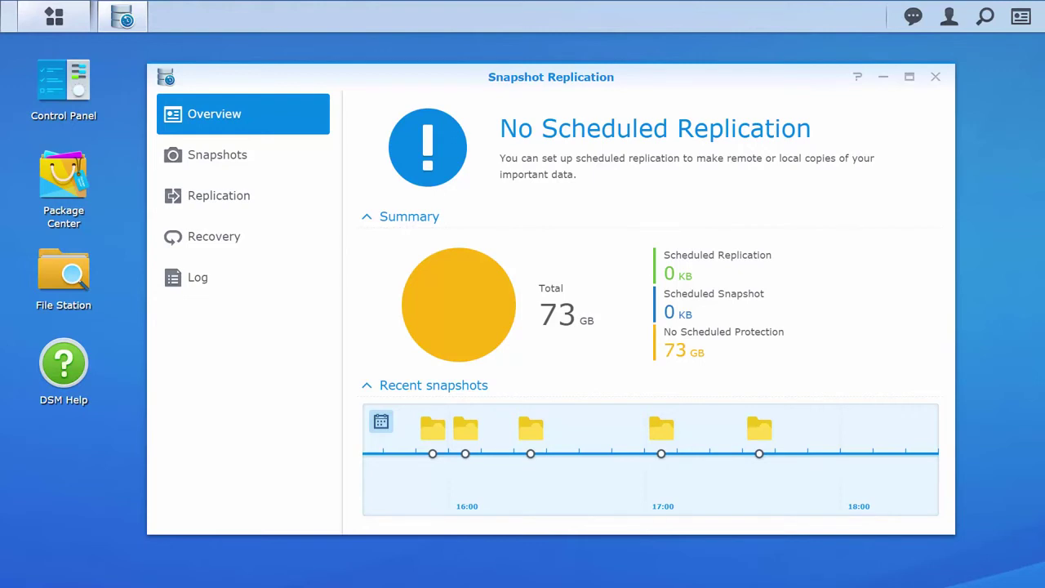
Open the shared-folder snapshot list and select the Project A folder
left_click(263, 151)
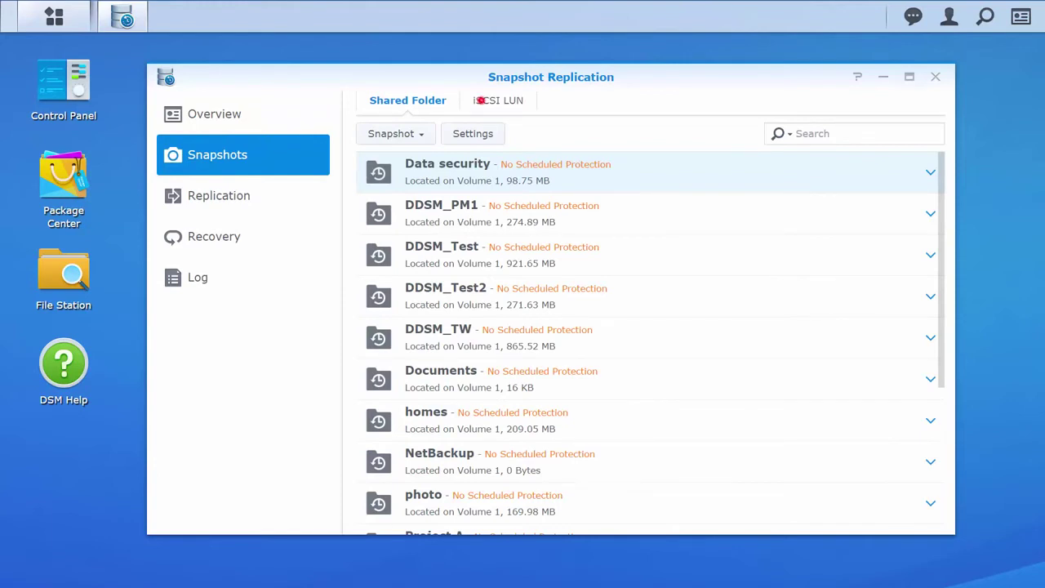
left_click(481, 100)
left_click(406, 101)
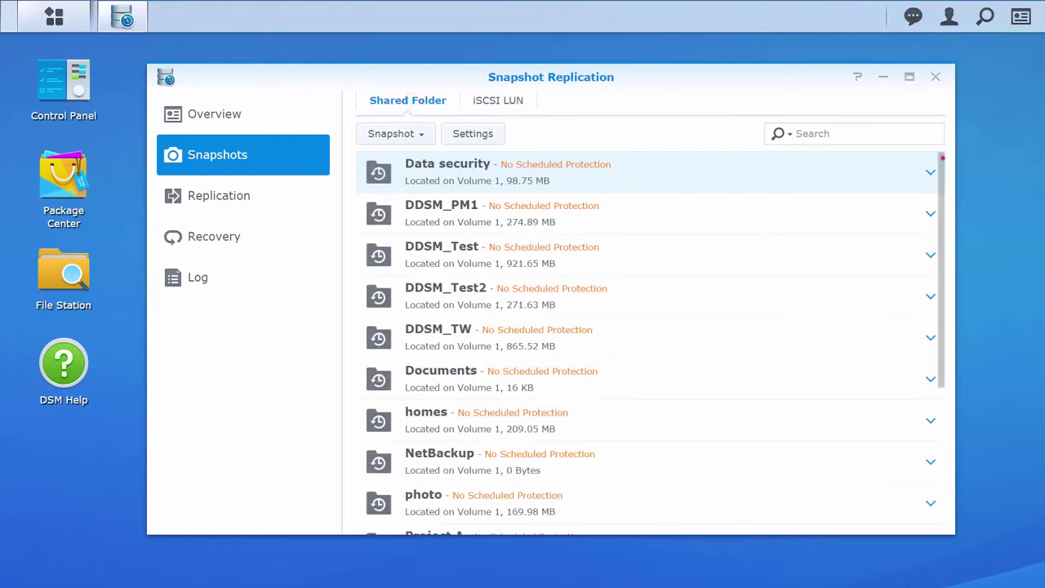
scroll(940, 156, "down", 6)
left_click(733, 304)
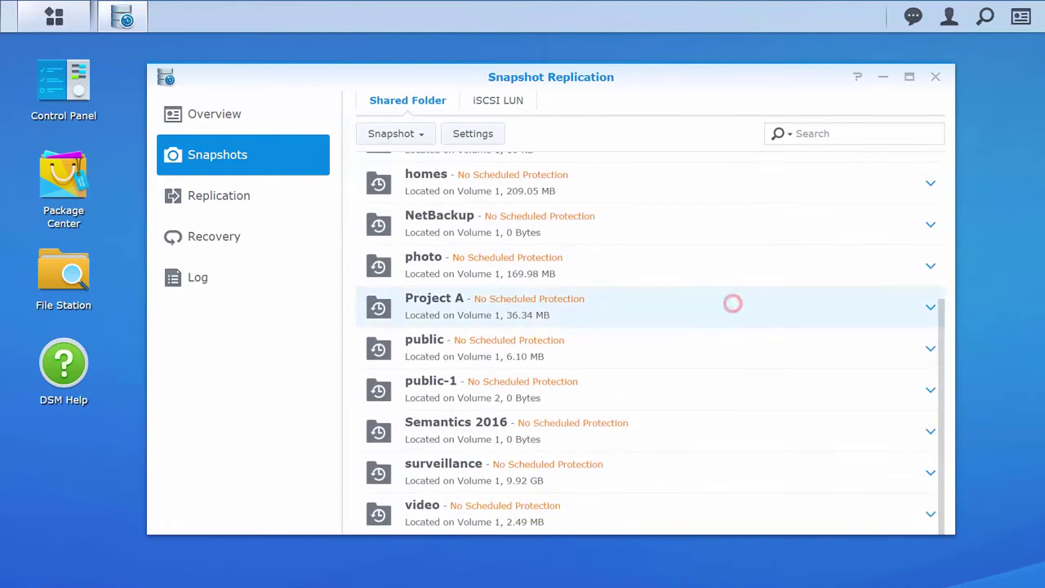
Take a locked manual snapshot of Project A described 'first snapshot'
left_click(418, 133)
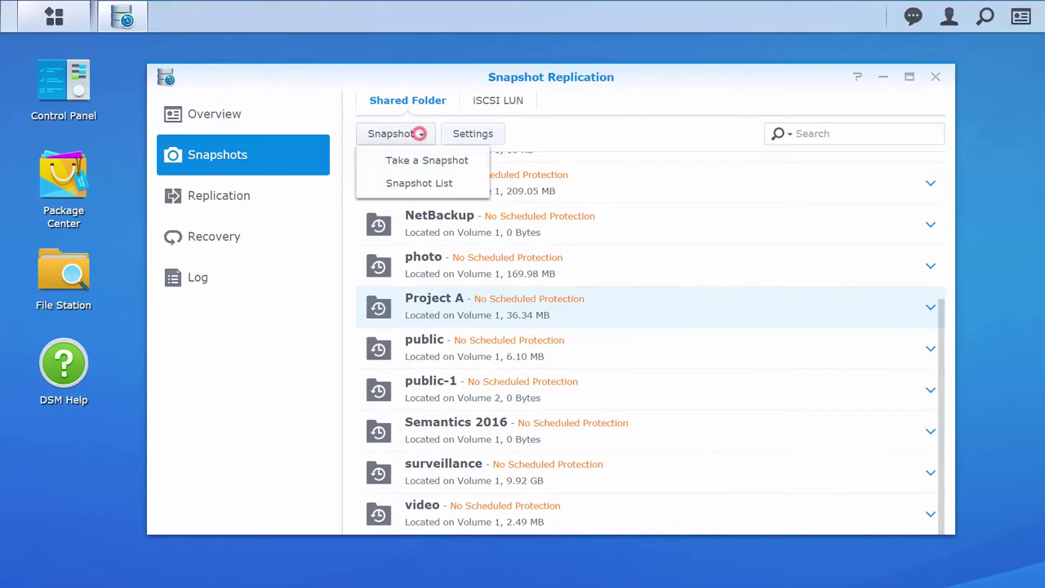
left_click(423, 157)
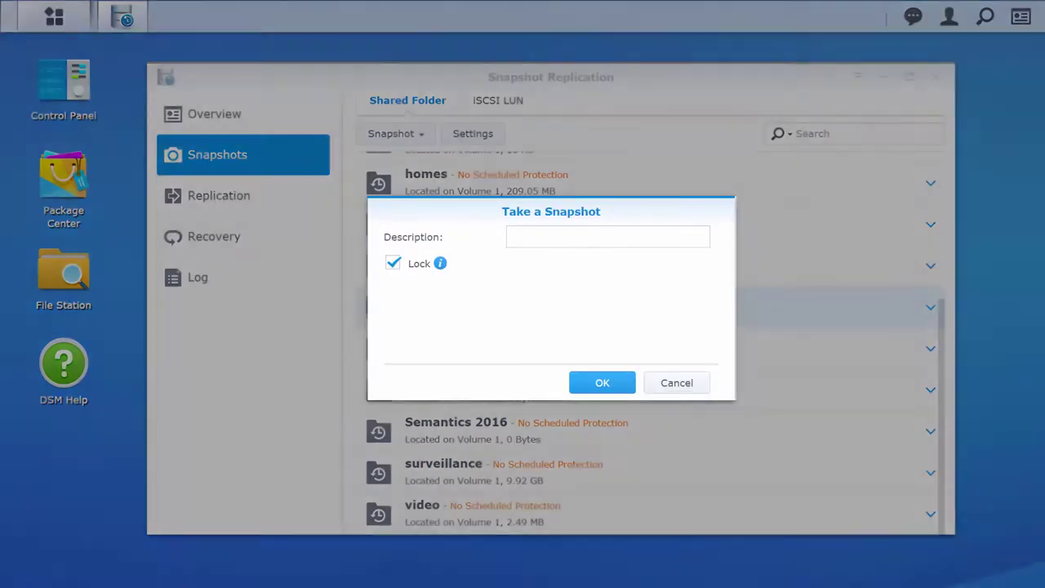
type("first snapshot")
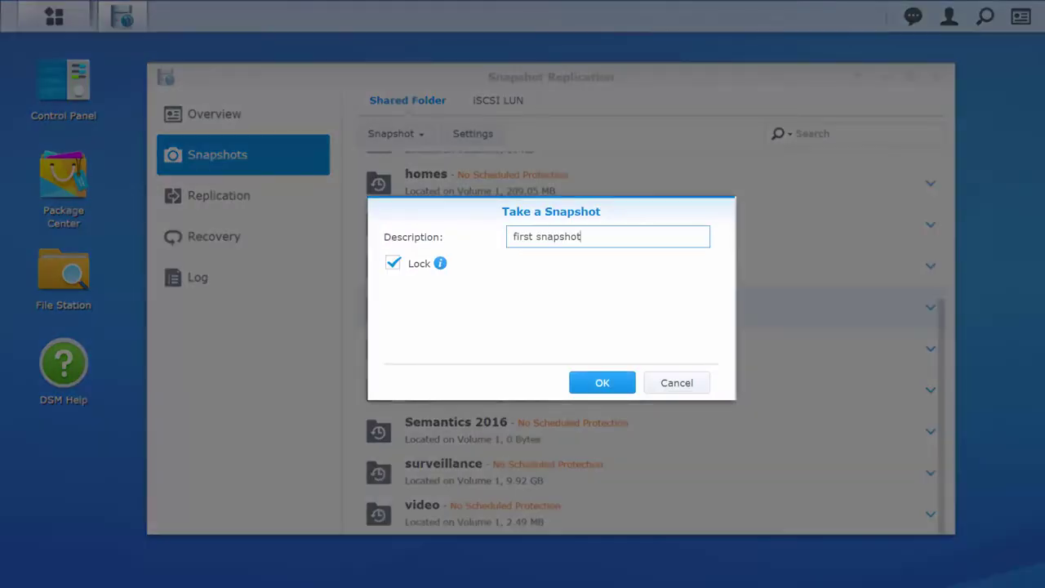
key("Return")
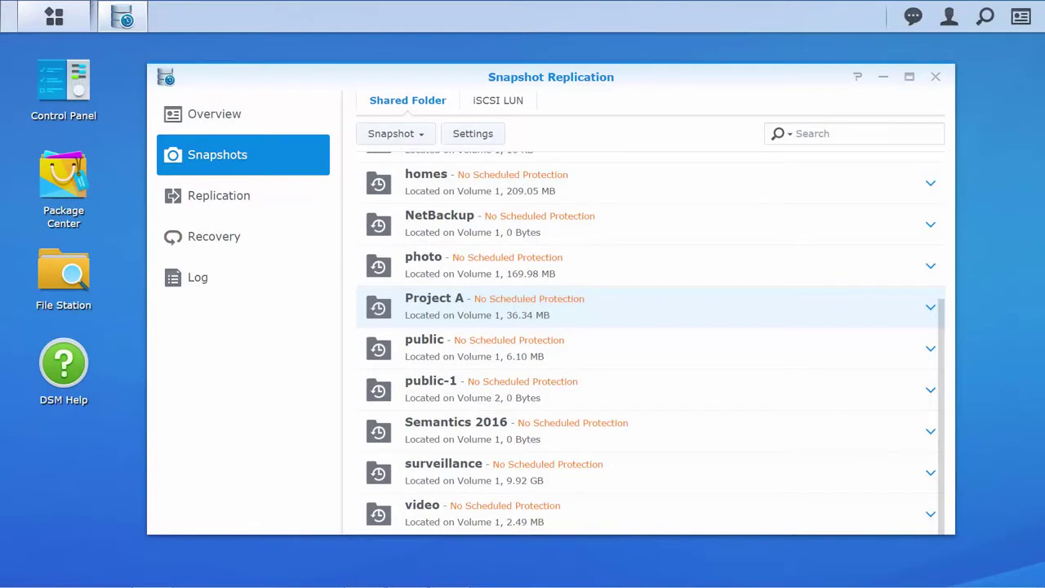
Schedule Project A snapshots every 5 minutes and keep them by a retention policy
left_click(473, 133)
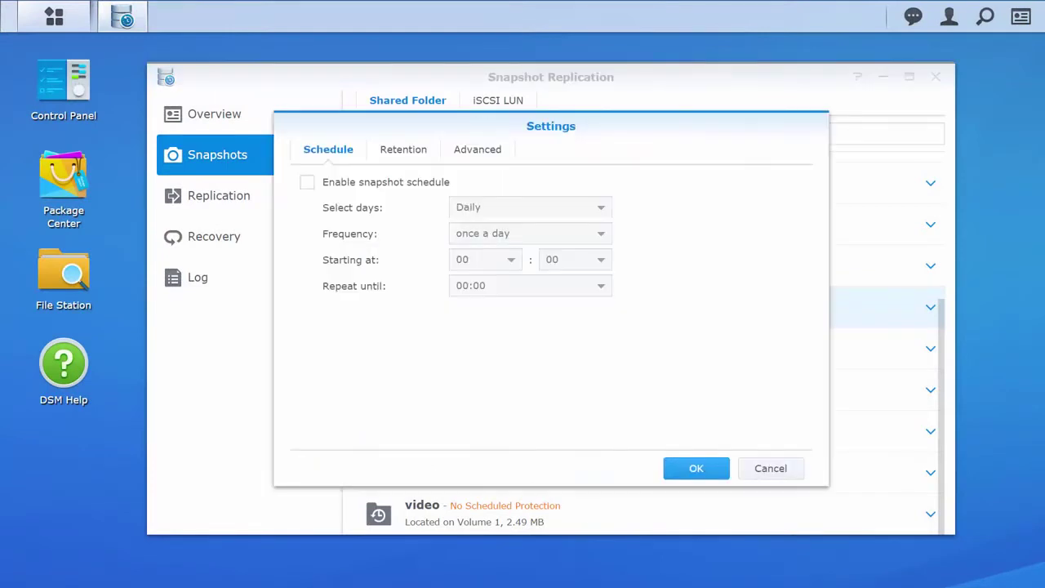
left_click(307, 182)
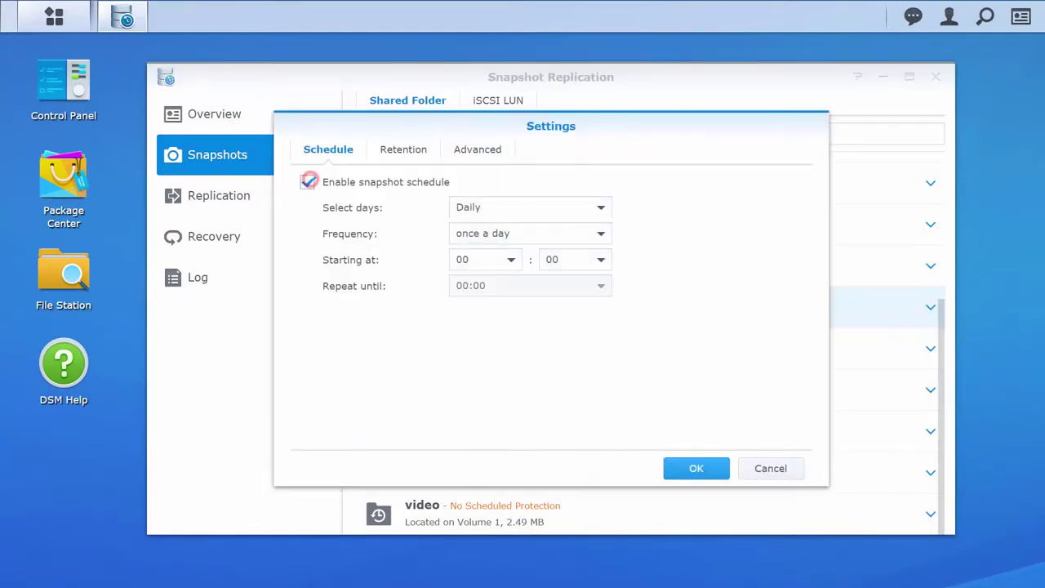
left_click(600, 233)
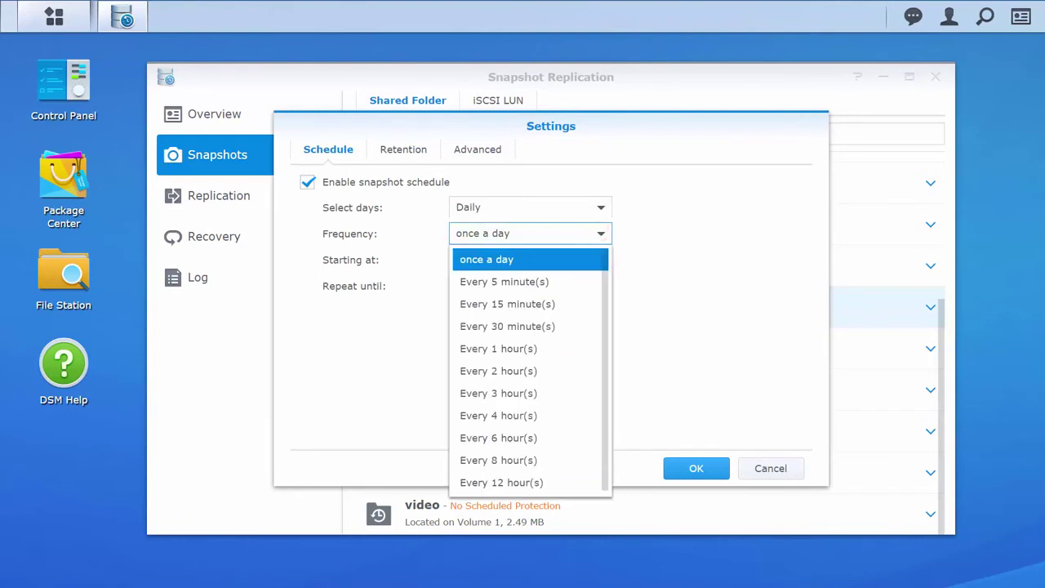
left_click(572, 280)
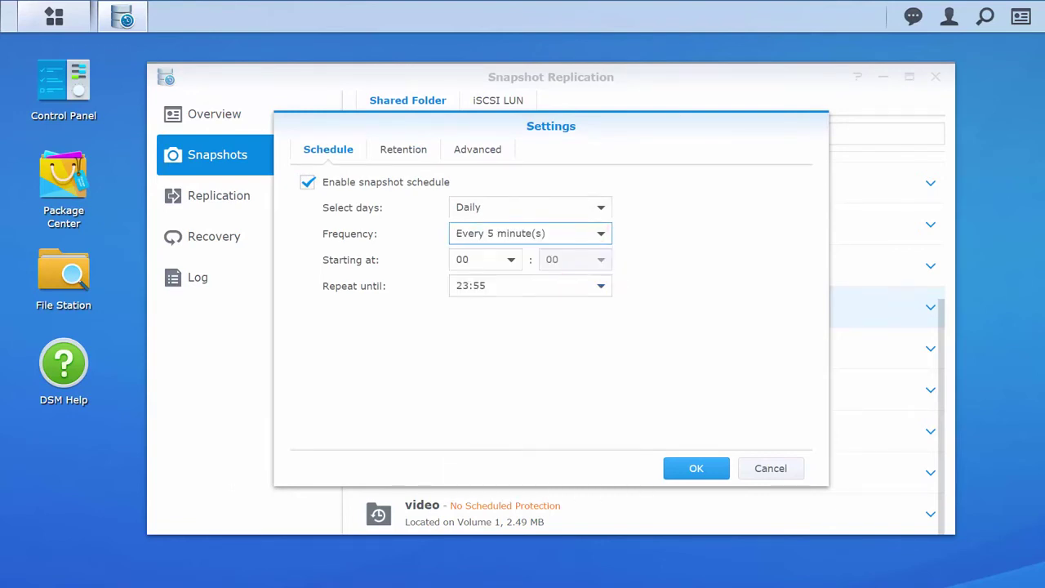
left_click(406, 149)
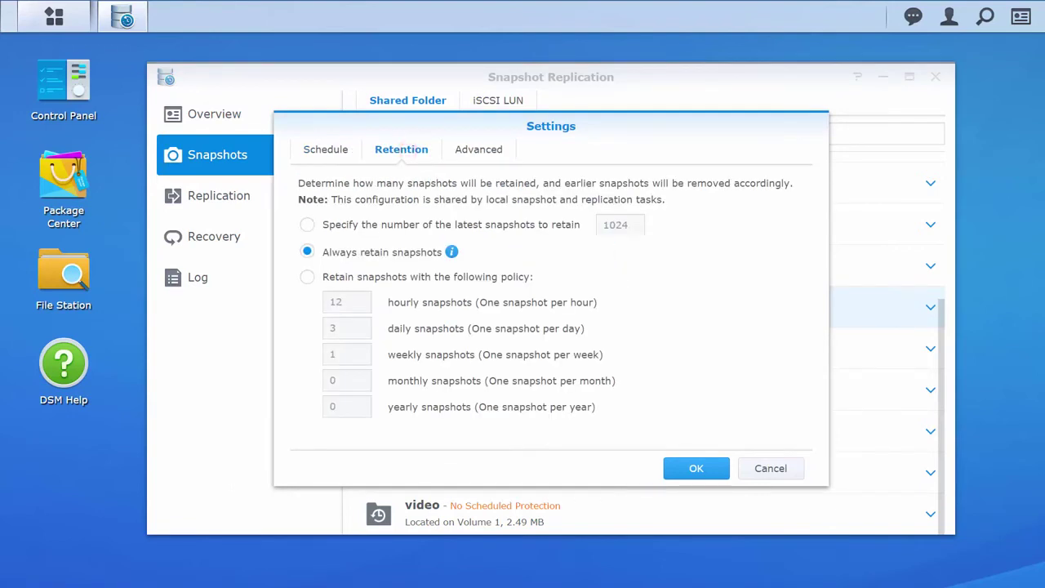
left_click(307, 276)
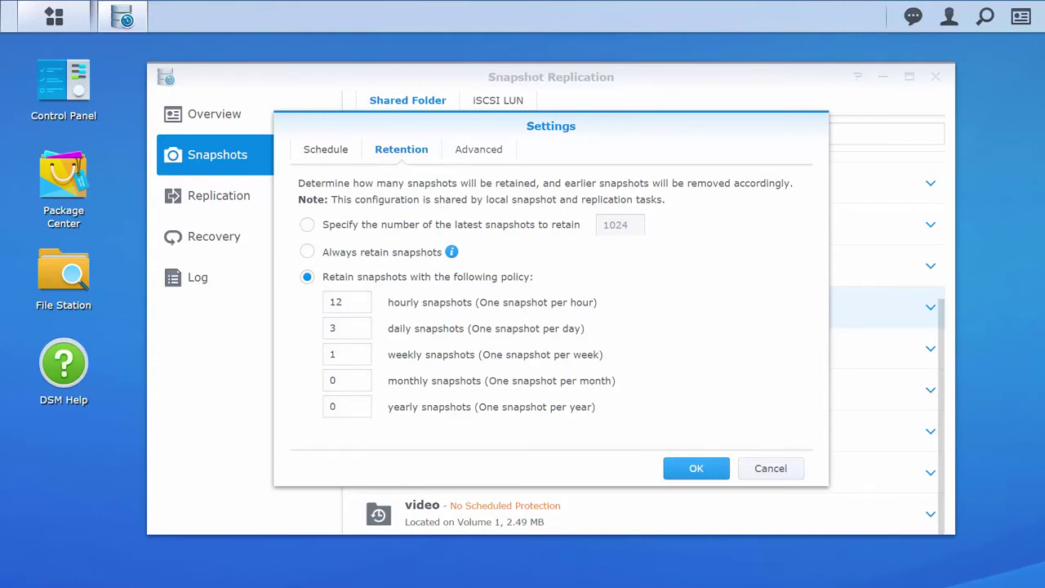
Make snapshots visible in the #snapshot folder and save the settings
left_click(479, 149)
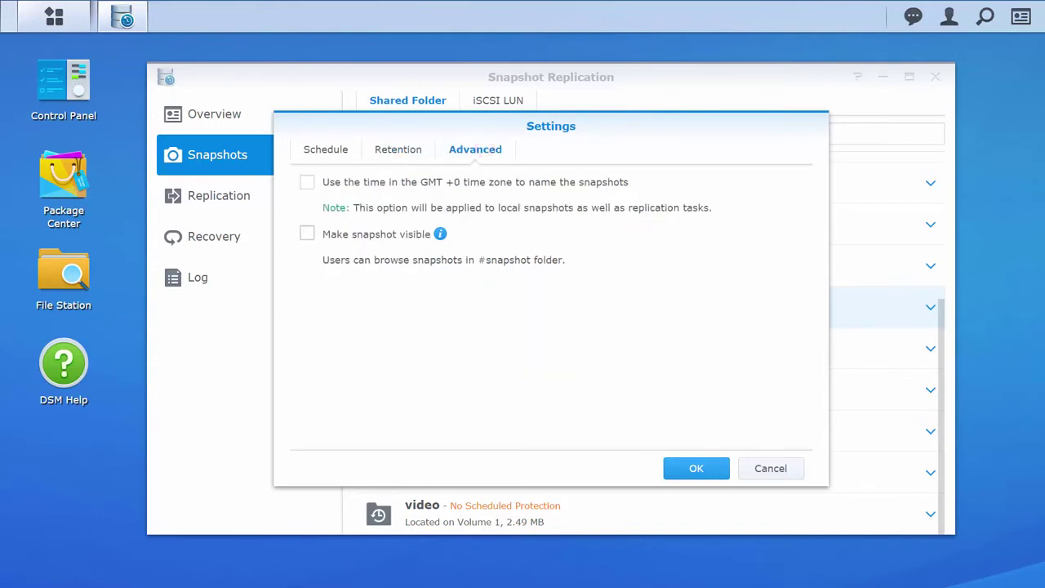
left_click(307, 234)
left_click(695, 467)
left_click(653, 325)
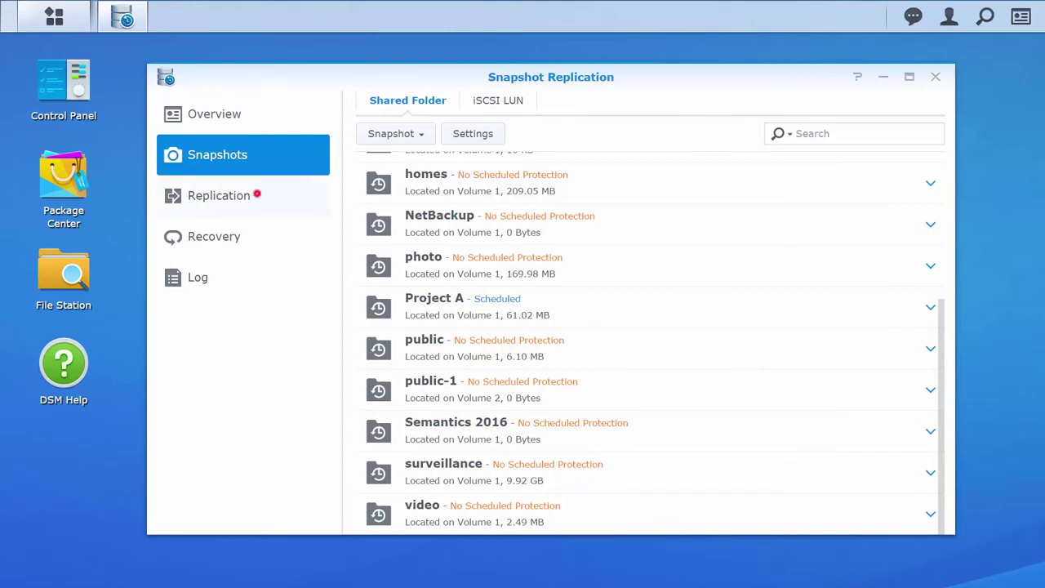
Start a new replication task for Project A targeting a server in the same subnet
left_click(257, 193)
left_click(385, 134)
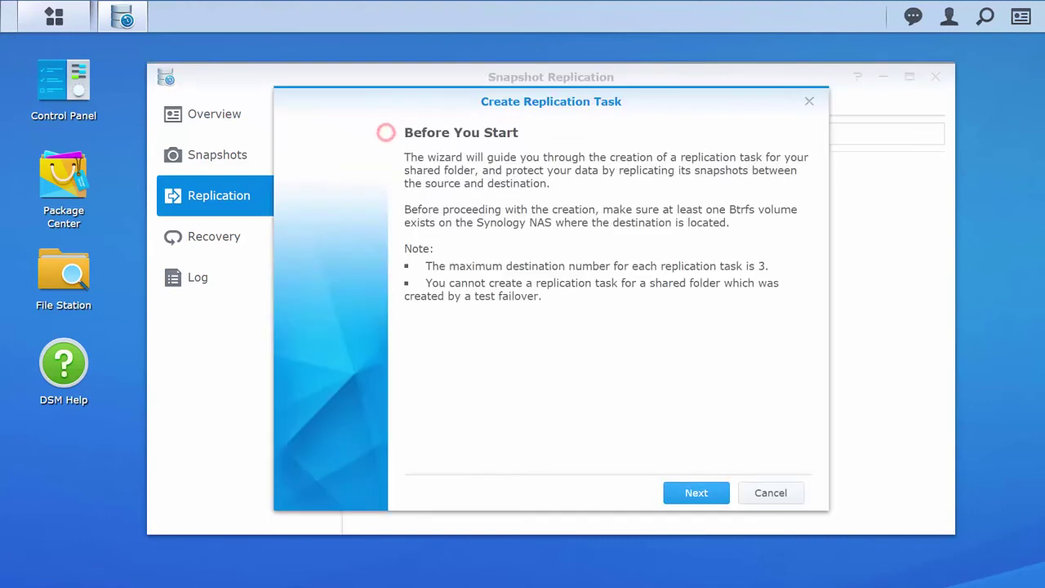
left_click(704, 492)
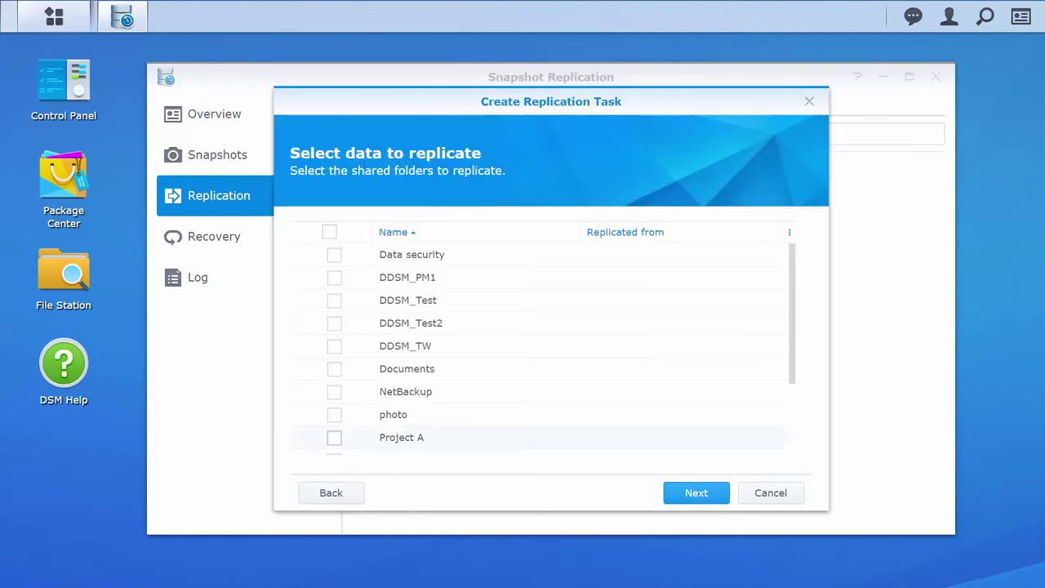
left_click(334, 438)
left_click(707, 490)
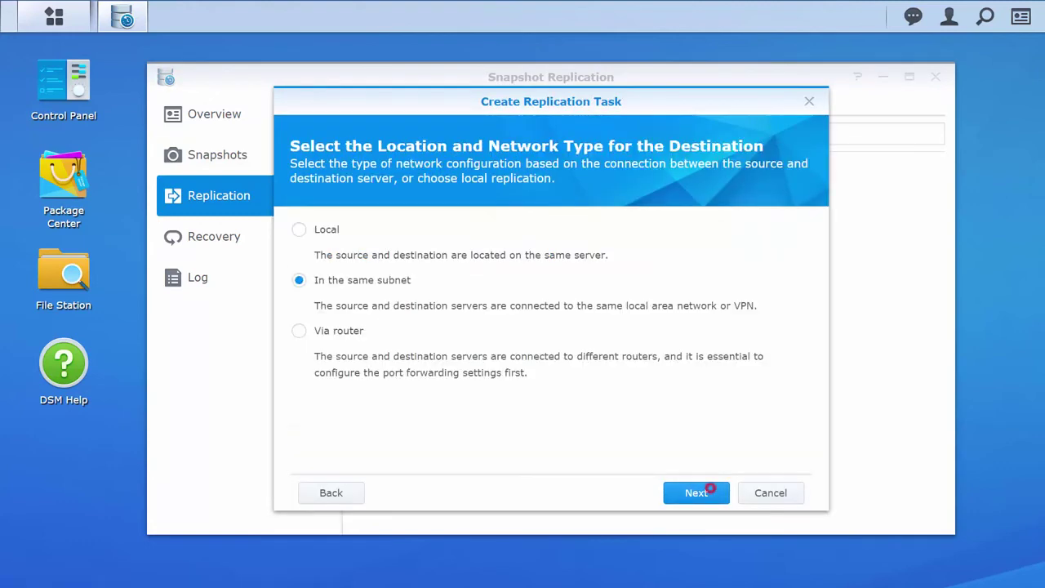
left_click(699, 491)
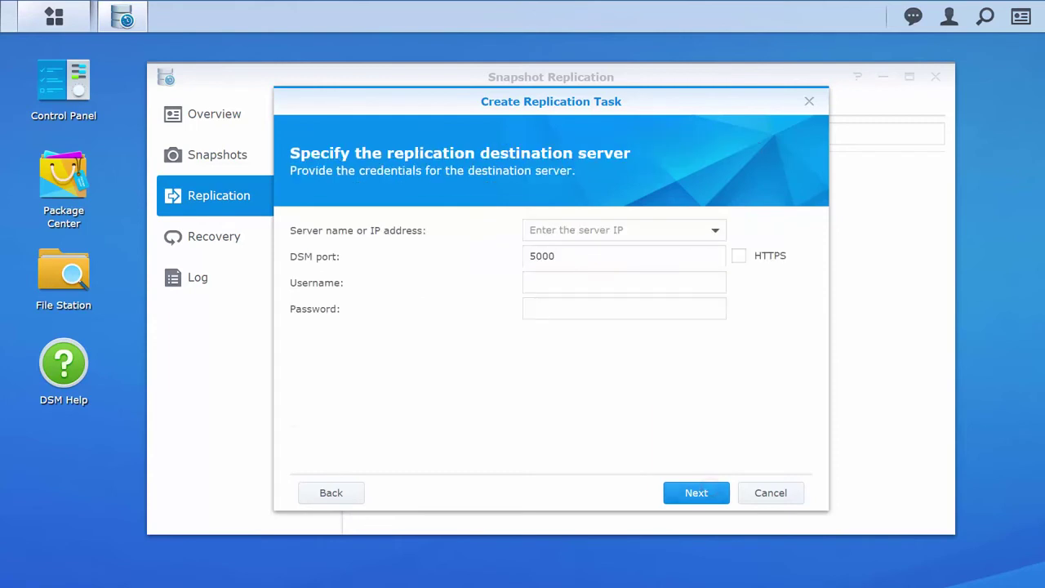
Enter destination server 10.12.0.33 with its username and password
type("10.12.0.33")
key("Tab")
type("admin")
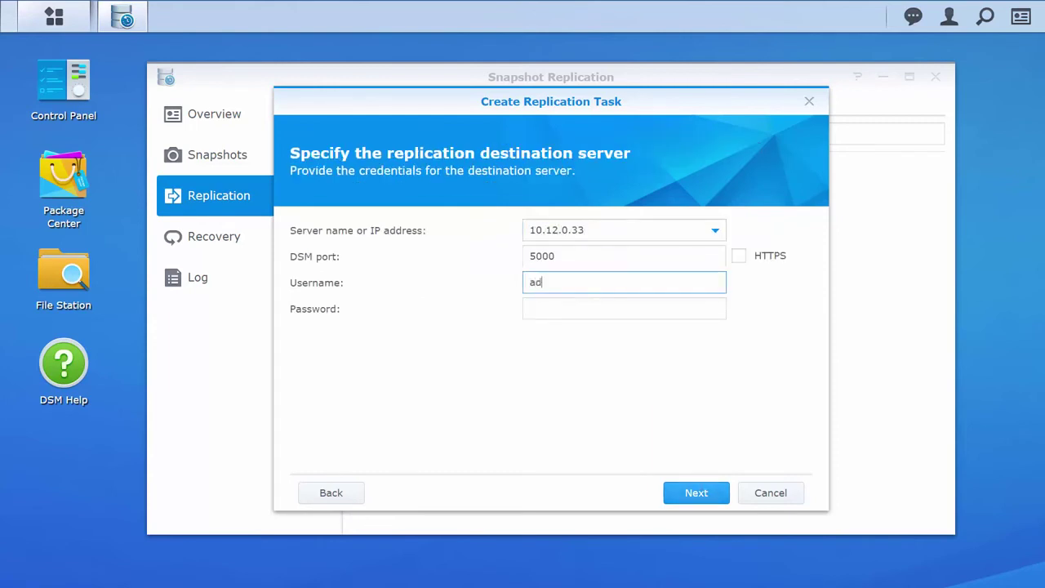
key("Tab")
type("••••••")
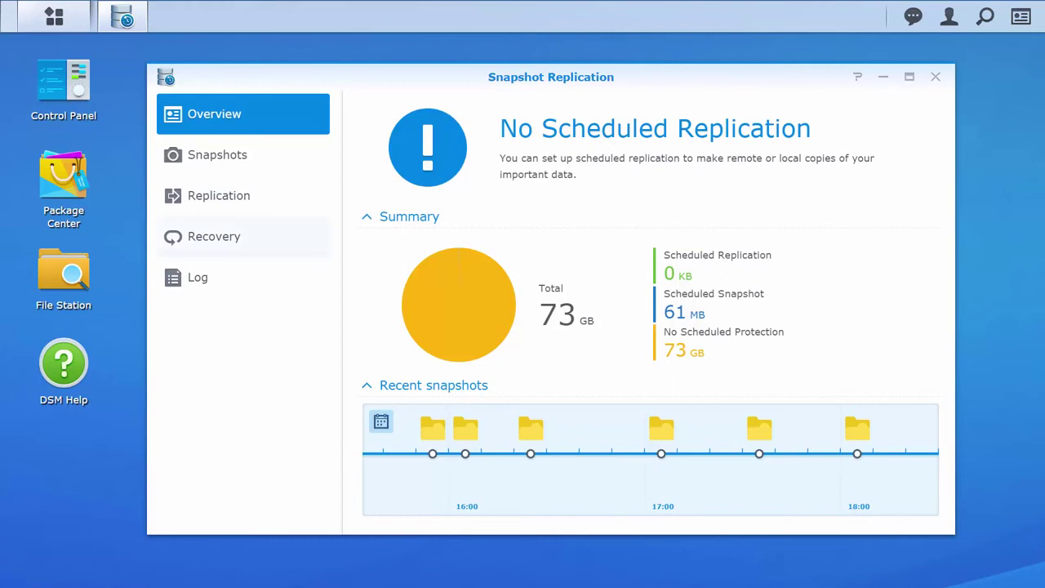
List Project A's recoverable snapshots, select the latest one and view its restore actions
left_click(252, 236)
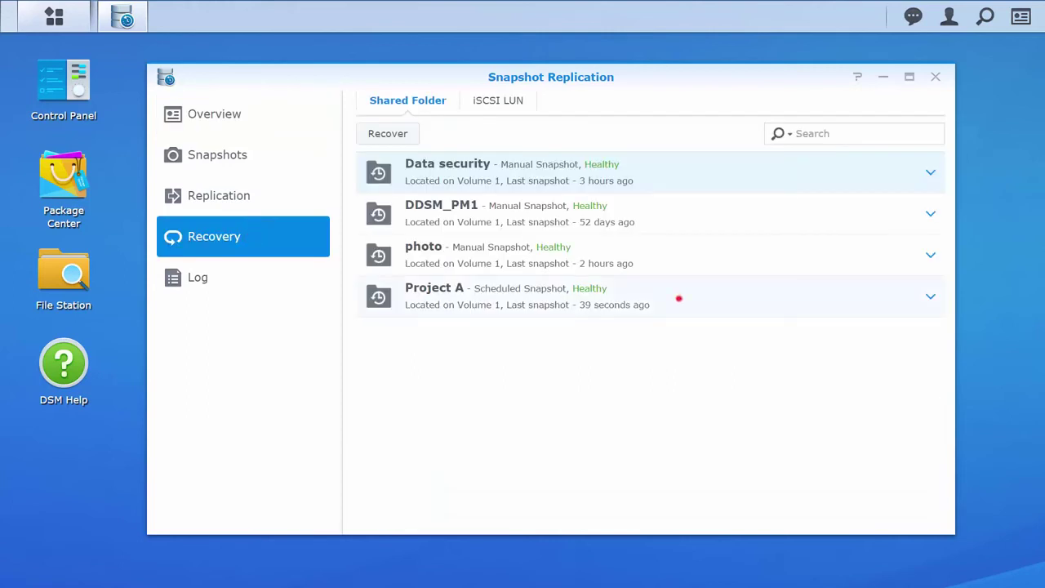
left_click(389, 134)
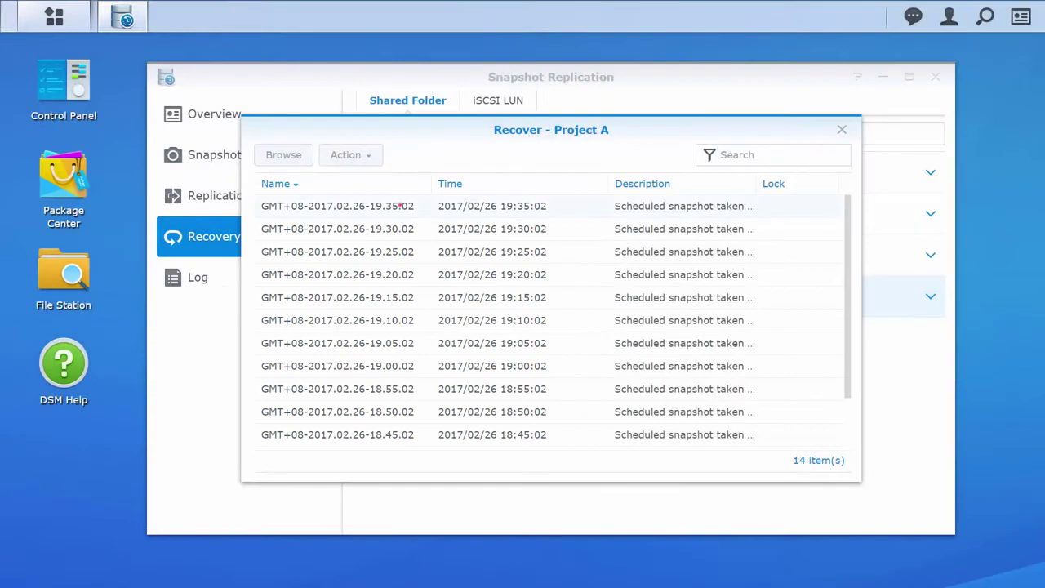
left_click(400, 205)
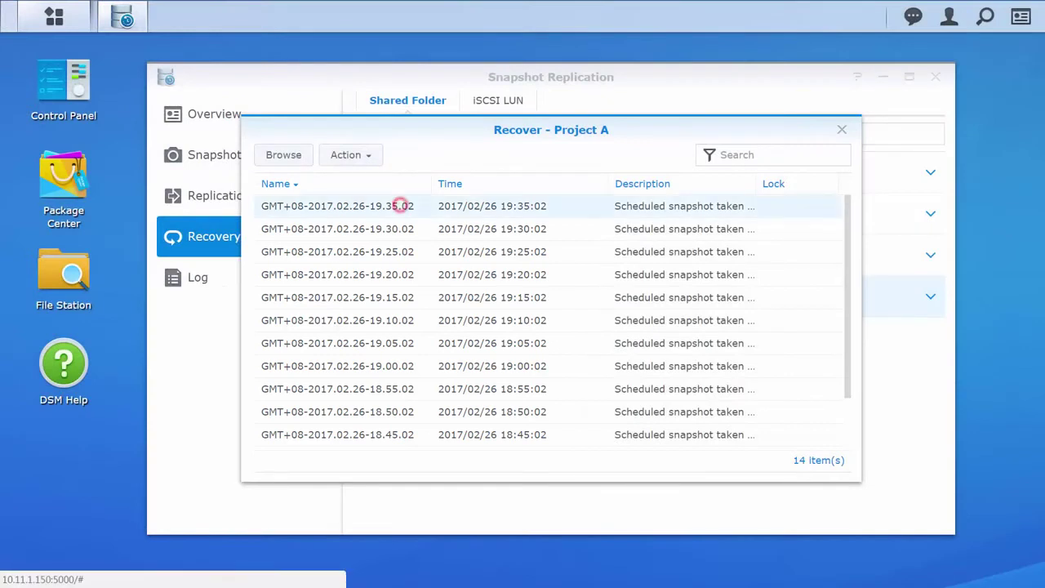
left_click(369, 154)
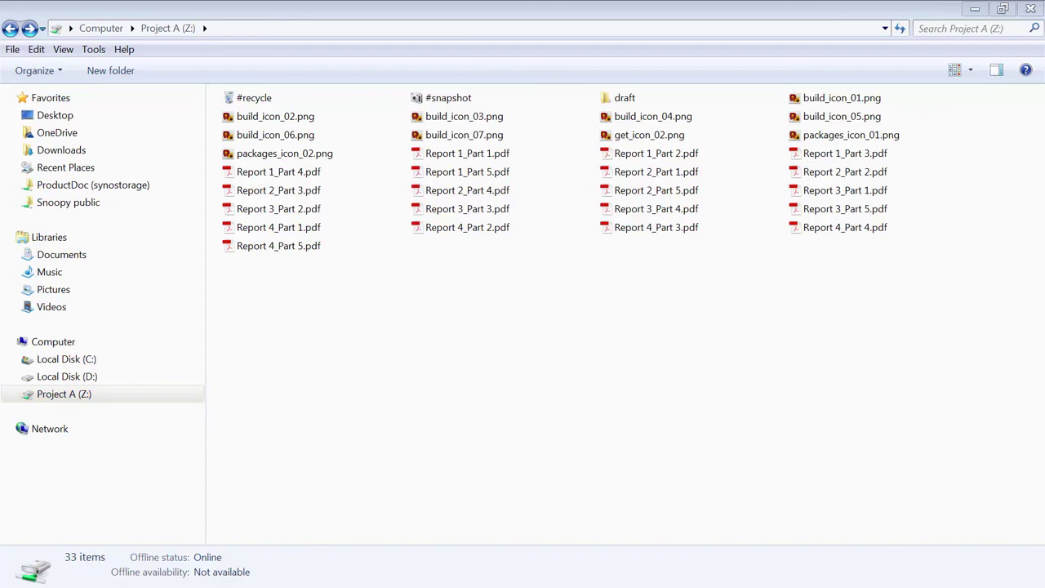
right_click(284, 346)
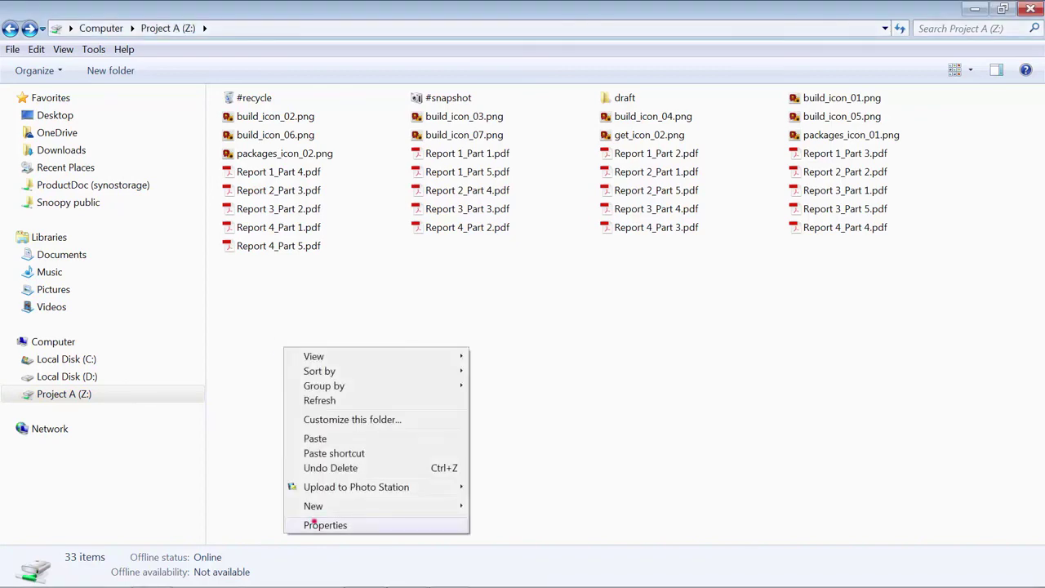
left_click(314, 521)
left_click(124, 78)
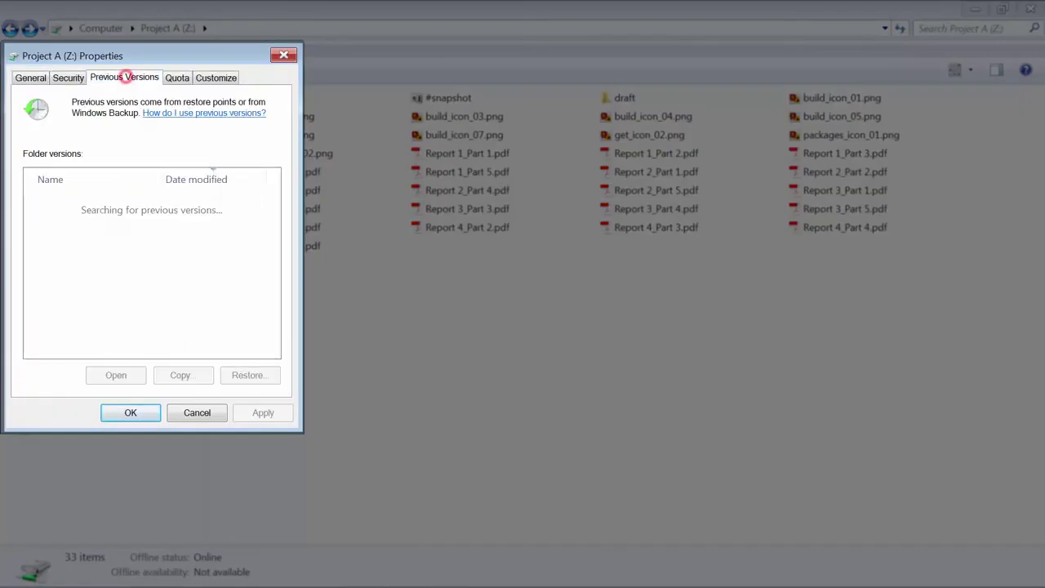
scroll(151, 261, "down", 2)
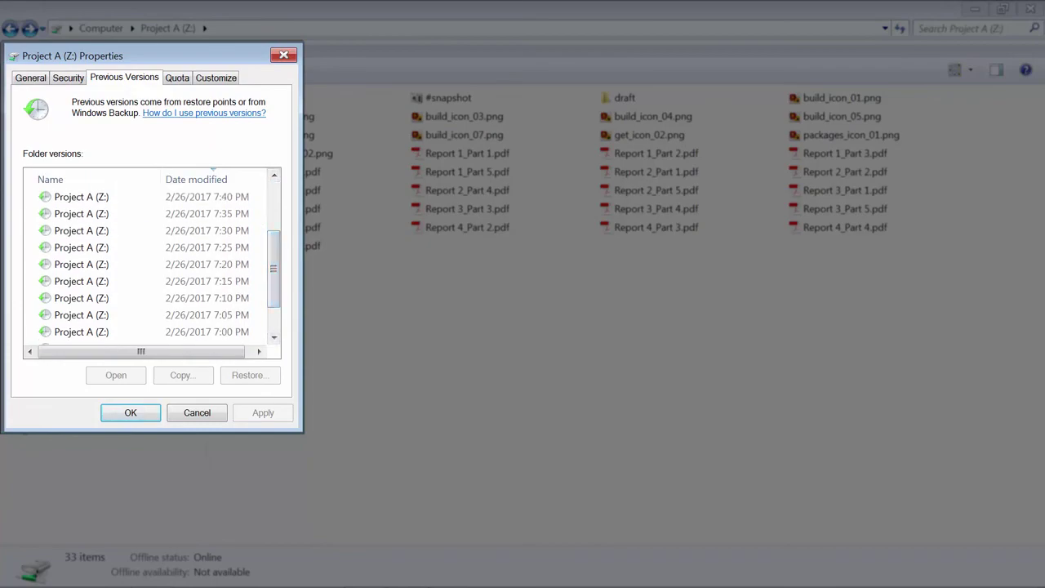
left_click(245, 247)
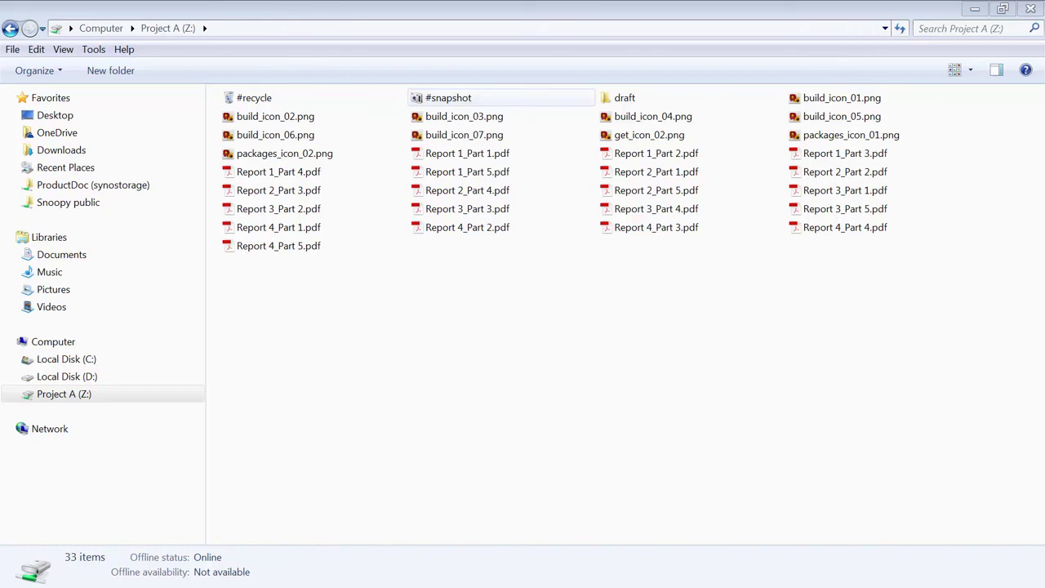
Open #snapshot and then the GMT+08-2017.02.26-18.00.03 snapshot folder
double_click(478, 97)
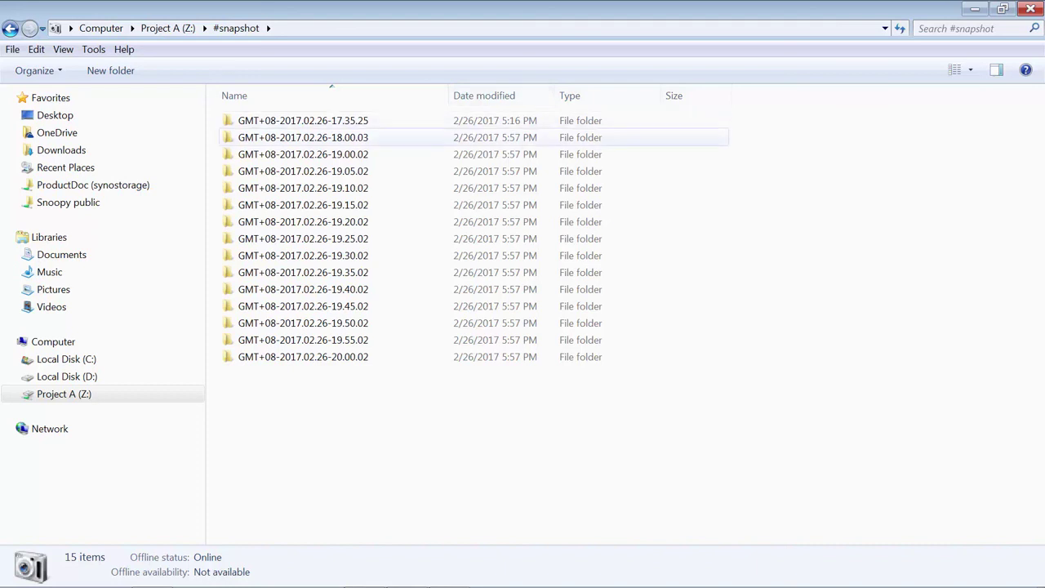
mouse_move(339, 141)
double_click(341, 139)
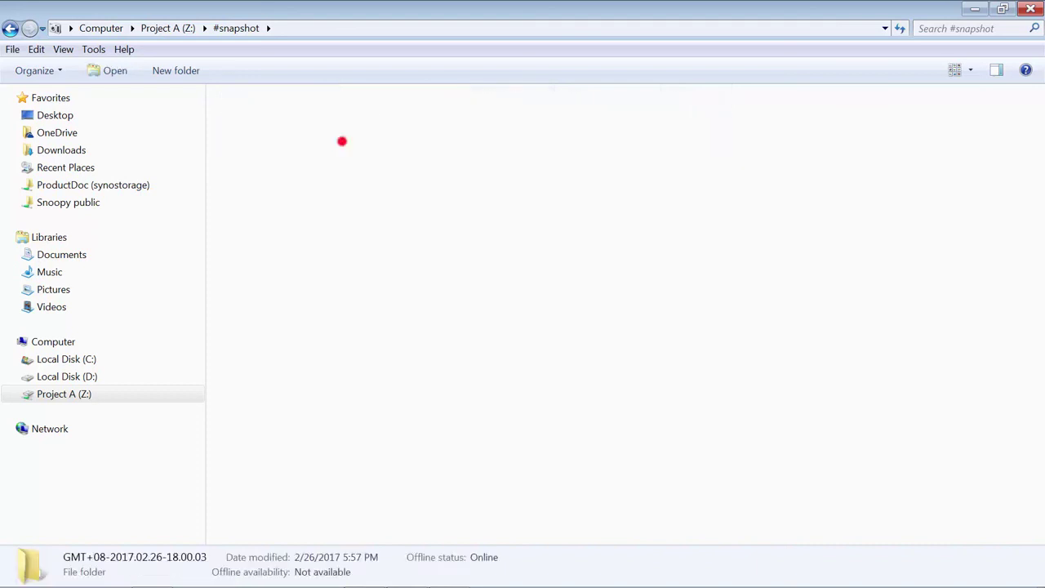